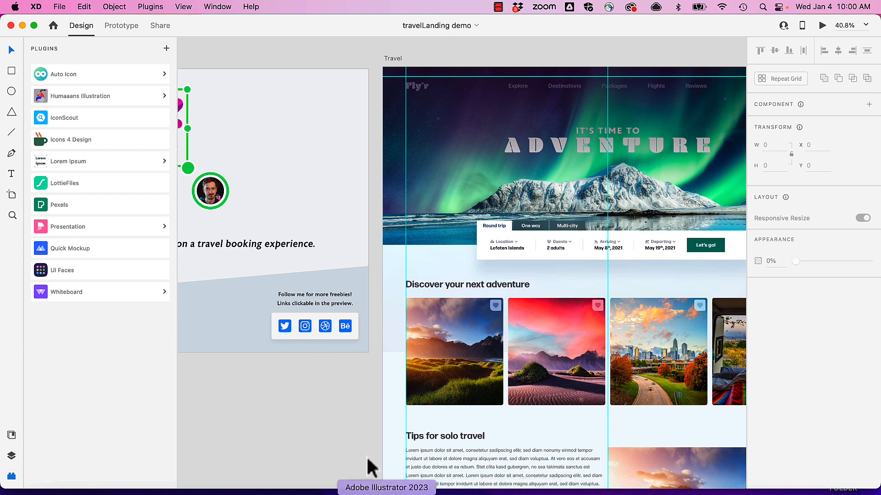
- Open the marketplace listing of all XD plugins and its plugin search, and close the marketplace again
{"action": "scroll", "coordinate": [329, 408], "scroll_direction": "left", "scroll_amount": 10}
{"action": "scroll", "coordinate": [330, 408], "scroll_direction": "left", "scroll_amount": 2}
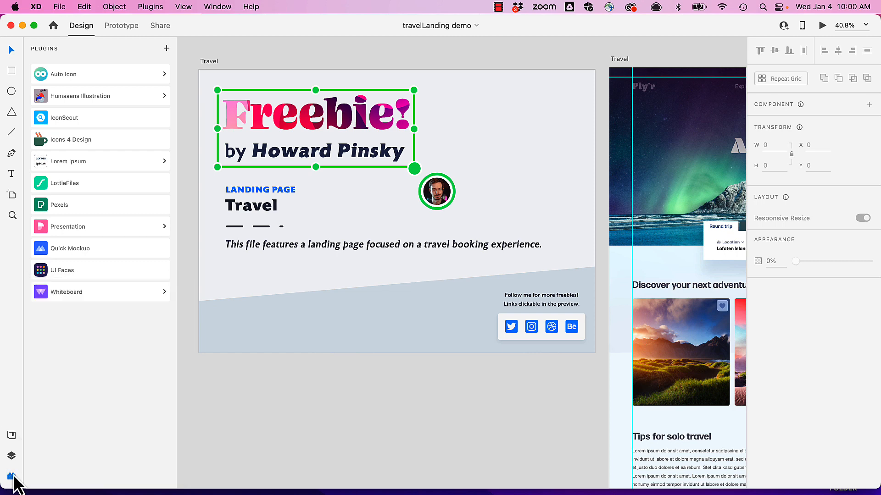
{"action": "left_click", "coordinate": [166, 48]}
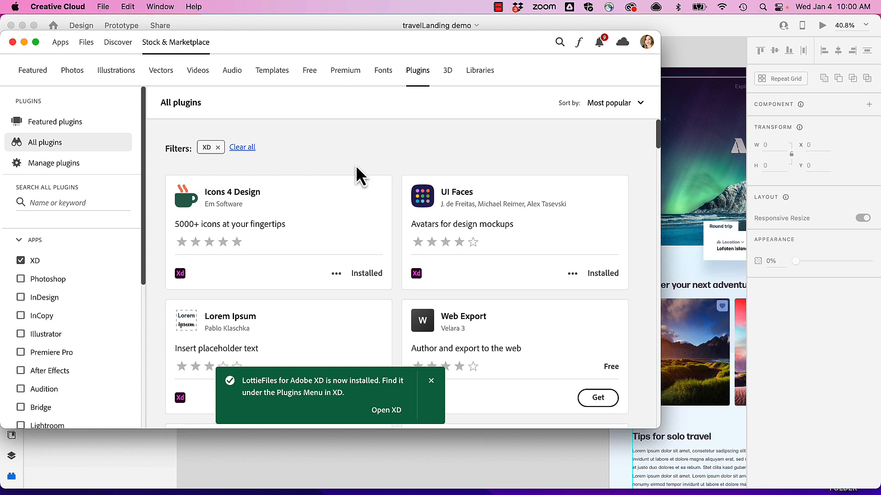
{"action": "left_click", "coordinate": [96, 203]}
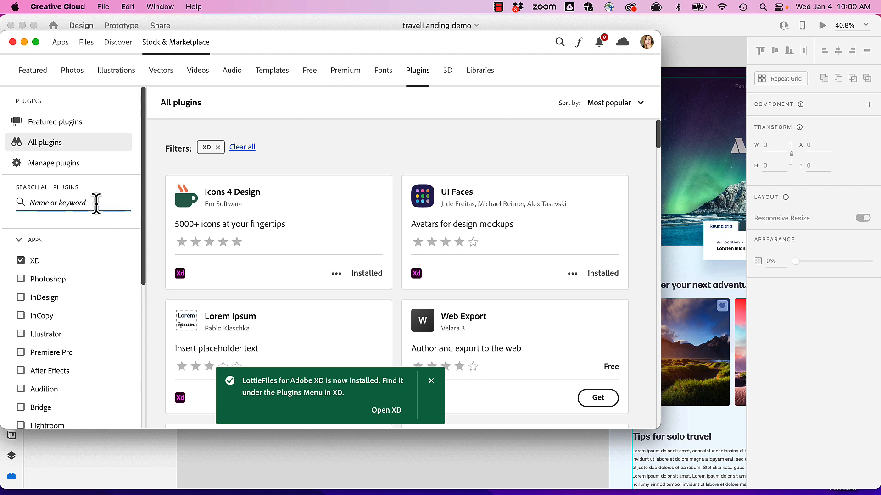
{"action": "left_click", "coordinate": [22, 42]}
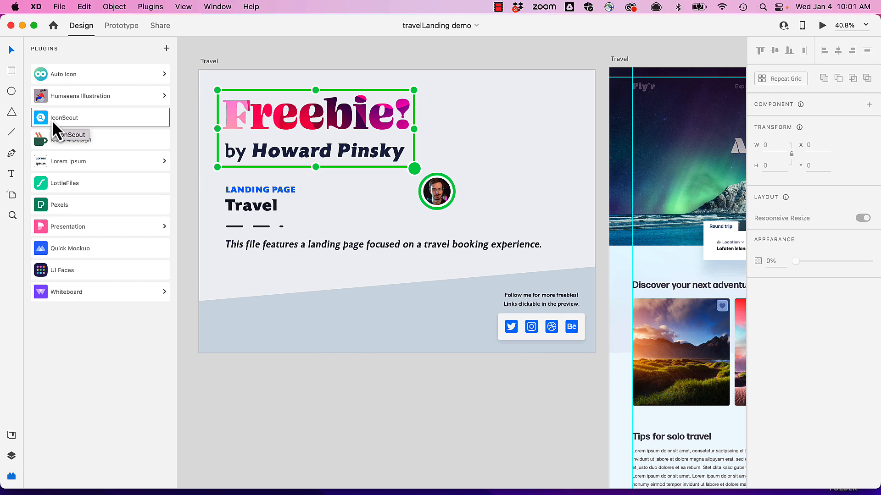
- Try to load the LottieFiles plugin and return to the plugin list
{"action": "left_click", "coordinate": [50, 184]}
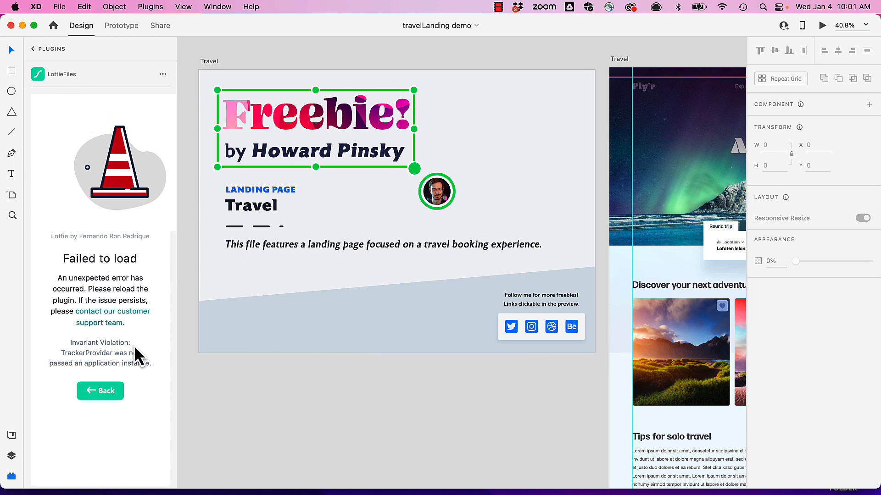
{"action": "left_click", "coordinate": [34, 48]}
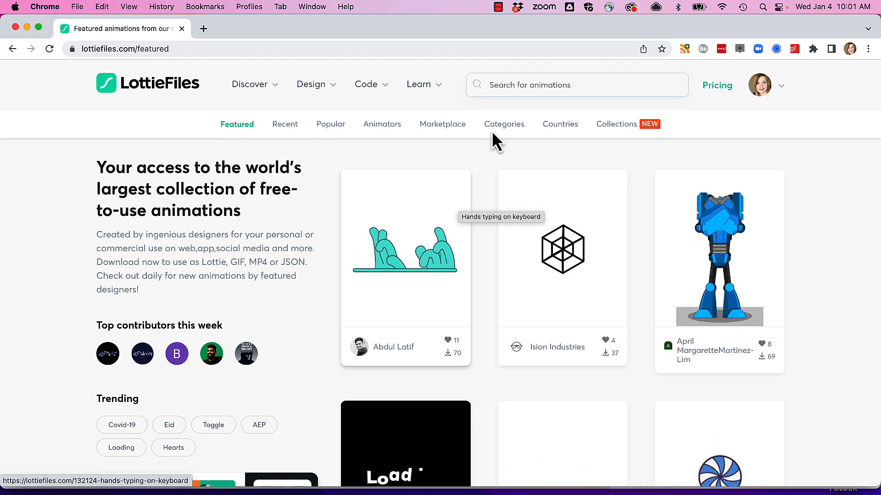
- Search the LottieFiles website in Chrome for "confetti" and filter the animations to Free
{"action": "left_click", "coordinate": [529, 78]}
{"action": "type", "text": "co"}
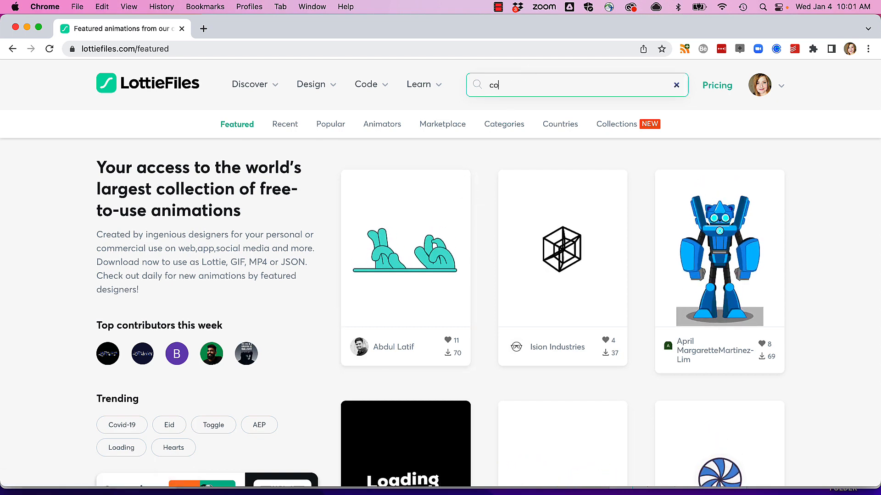
{"action": "type", "text": "nfetti"}
{"action": "key", "text": "Return"}
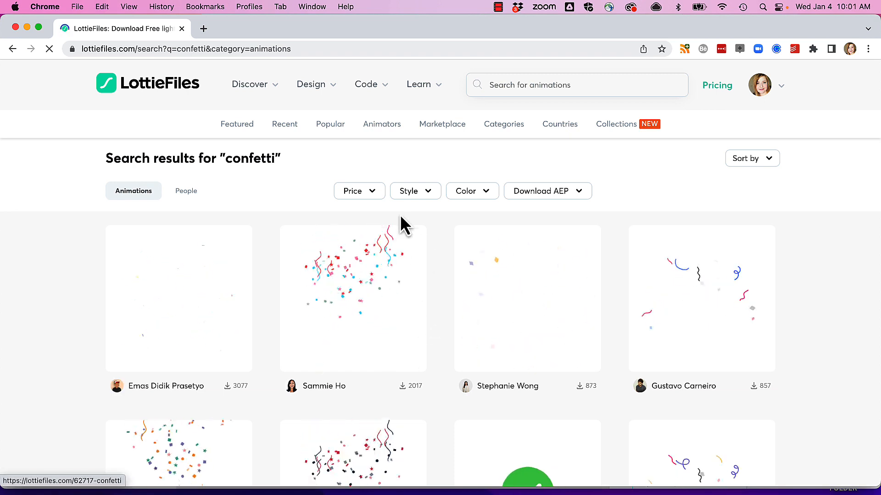
{"action": "left_click", "coordinate": [369, 195]}
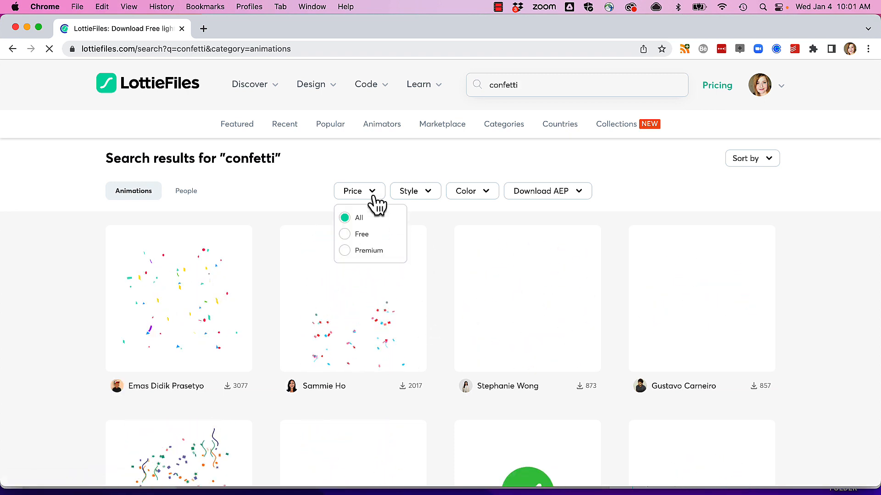
{"action": "left_click", "coordinate": [345, 235]}
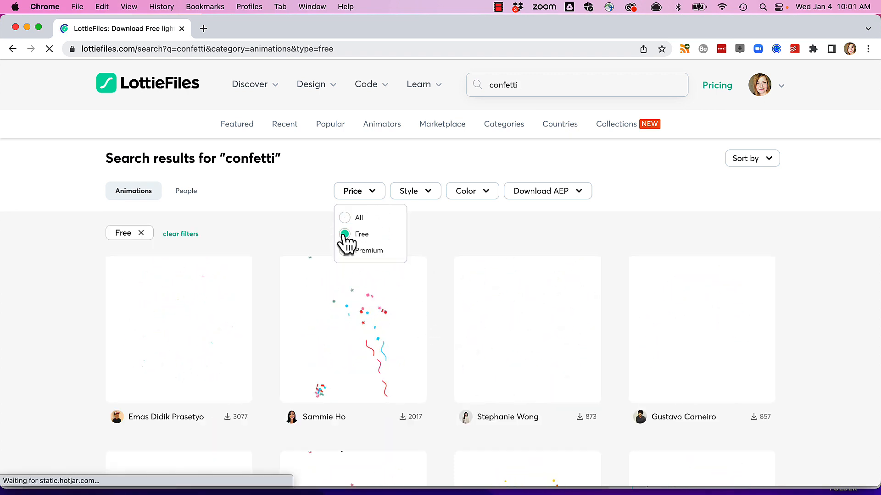
- Open the first free confetti animation, review its customization options, and download it as Lottie JSON
{"action": "scroll", "coordinate": [251, 265], "scroll_direction": "down", "scroll_amount": 2}
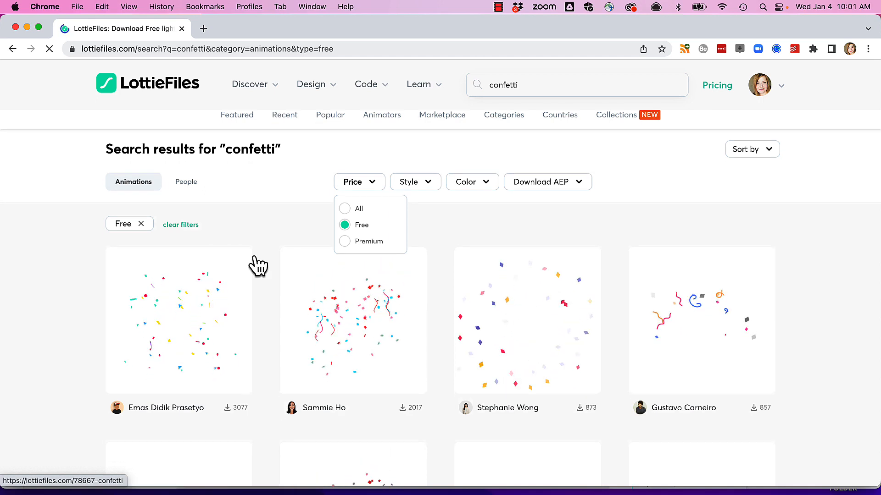
{"action": "left_click", "coordinate": [171, 261]}
{"action": "left_click", "coordinate": [166, 261]}
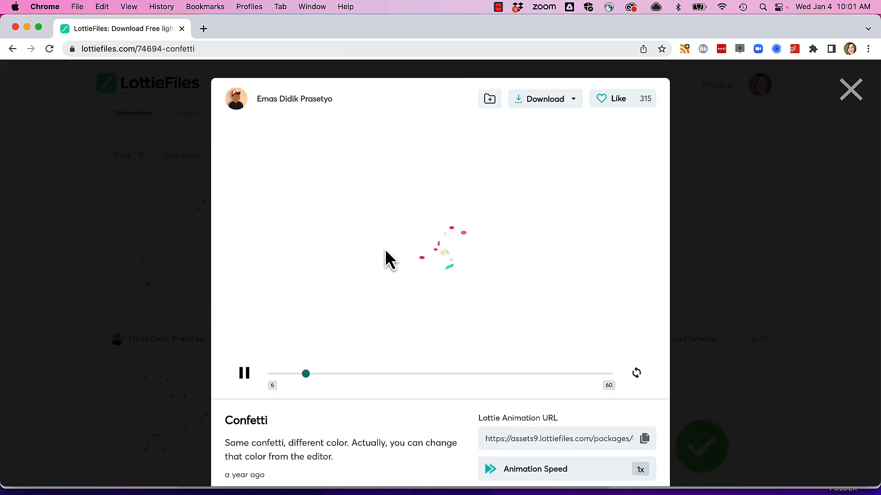
{"action": "scroll", "coordinate": [518, 370], "scroll_direction": "down", "scroll_amount": 2}
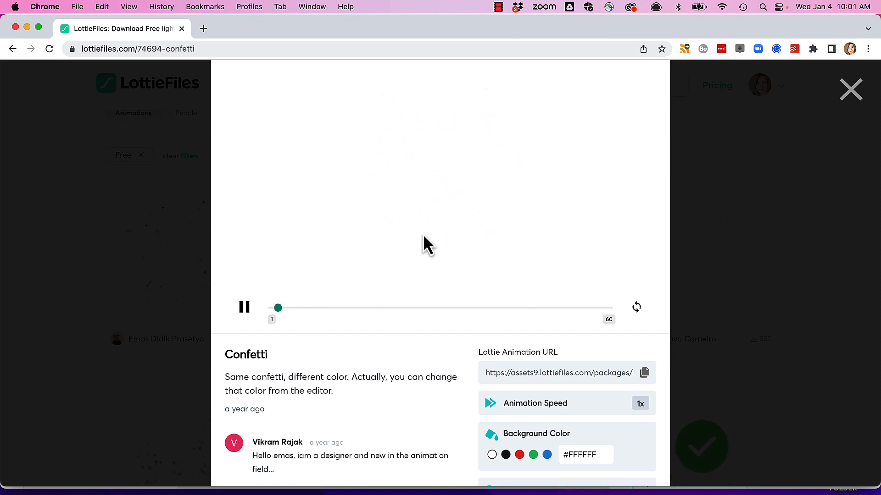
{"action": "scroll", "coordinate": [426, 245], "scroll_direction": "down", "scroll_amount": 4}
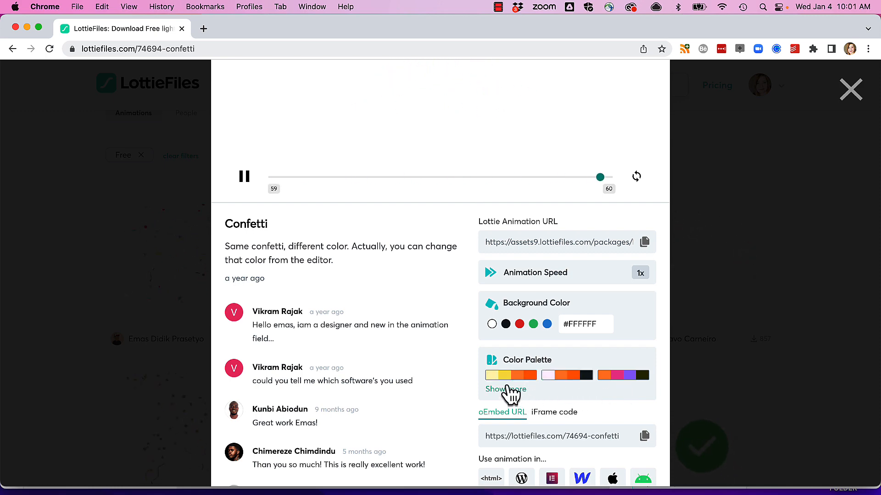
{"action": "scroll", "coordinate": [434, 171], "scroll_direction": "up", "scroll_amount": 3}
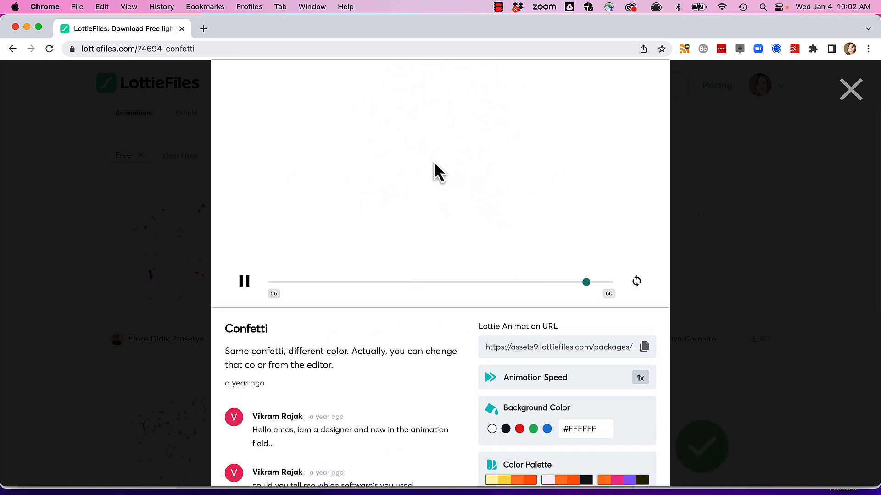
{"action": "scroll", "coordinate": [434, 170], "scroll_direction": "up", "scroll_amount": 3}
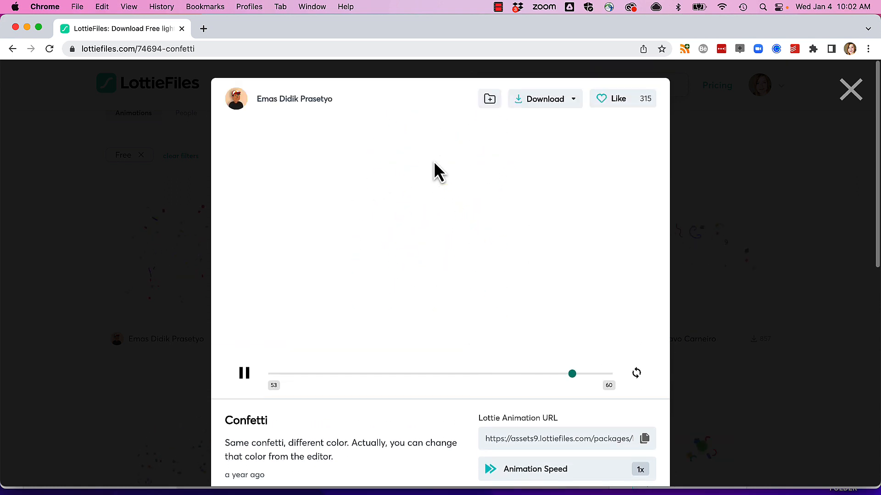
{"action": "left_click", "coordinate": [554, 101]}
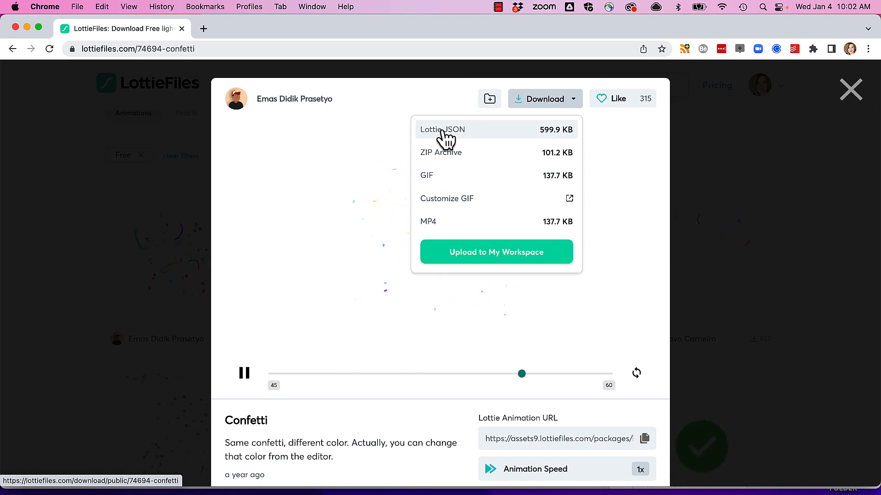
{"action": "left_click", "coordinate": [471, 133]}
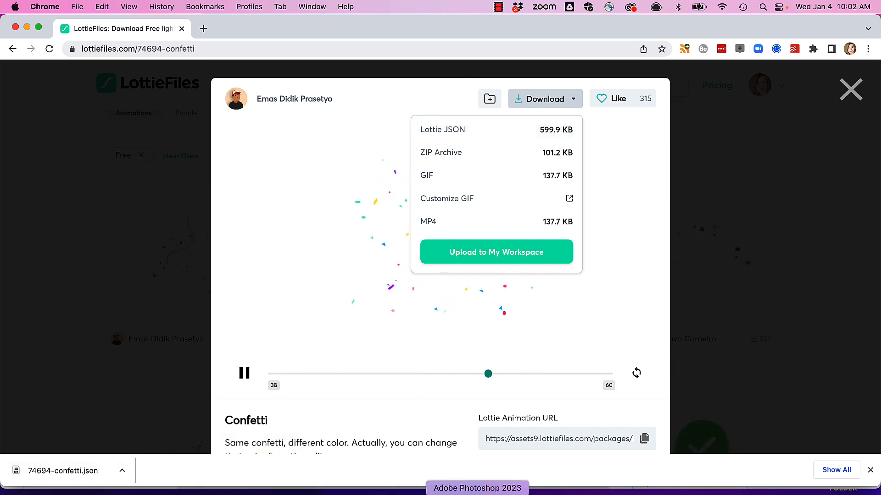
- Switch to Adobe XD and examine the playback options of the camping tent animation beside the Travel landing page artboard
{"action": "left_click", "coordinate": [512, 493]}
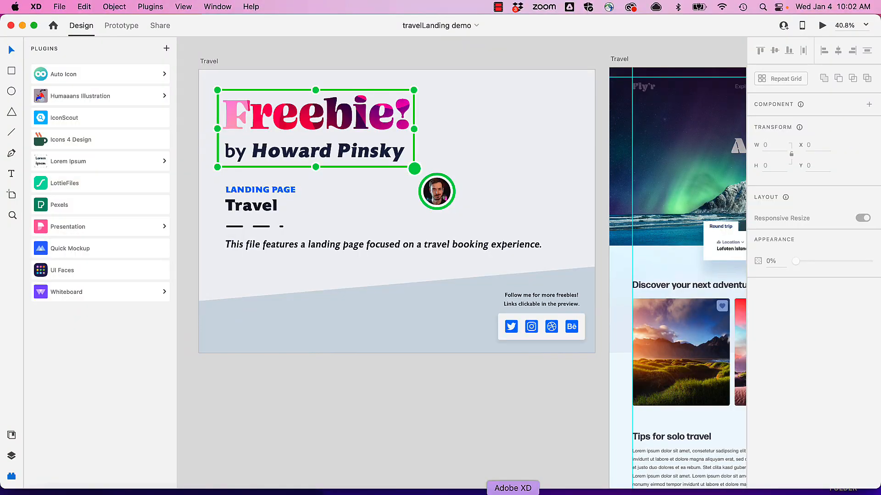
{"action": "scroll", "coordinate": [519, 374], "scroll_direction": "right", "scroll_amount": 10}
{"action": "scroll", "coordinate": [519, 375], "scroll_direction": "down", "scroll_amount": 3}
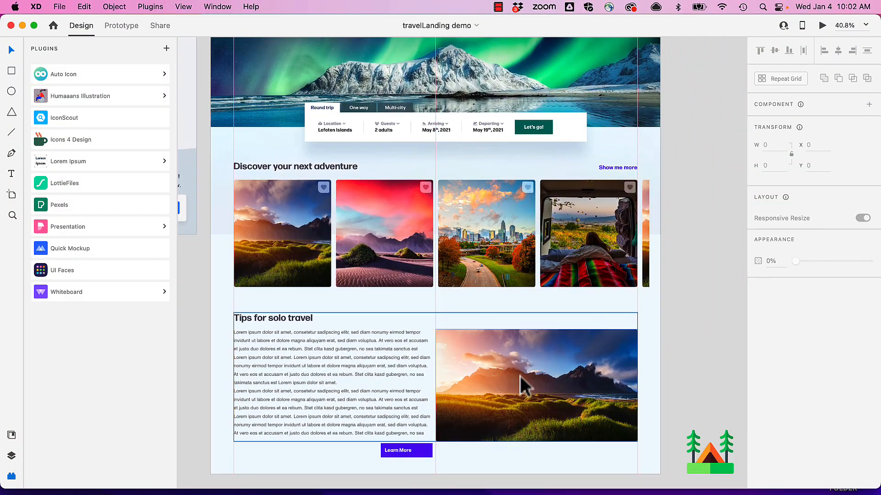
{"action": "scroll", "coordinate": [520, 376], "scroll_direction": "down", "scroll_amount": 2}
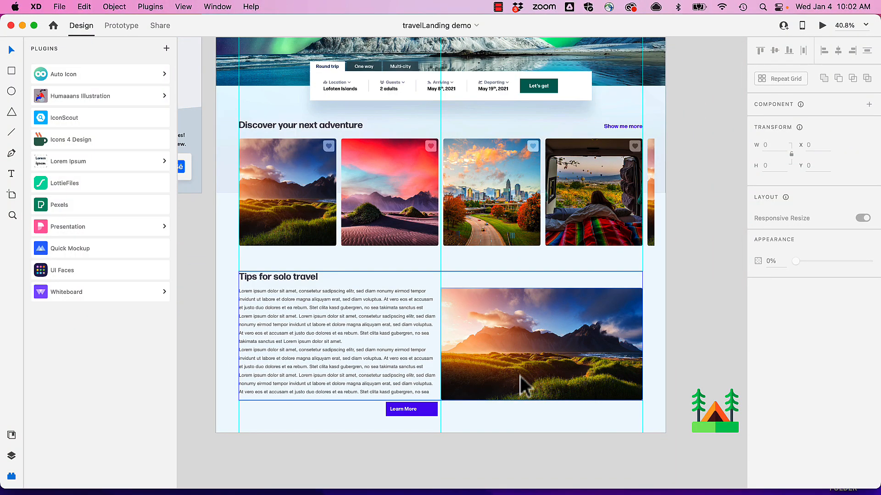
{"action": "scroll", "coordinate": [520, 375], "scroll_direction": "down", "scroll_amount": 3}
{"action": "left_click", "coordinate": [707, 336]}
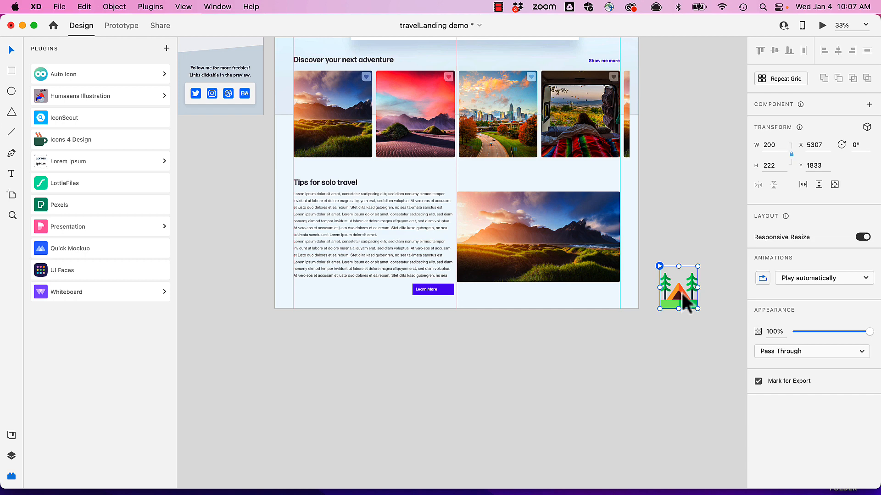
{"action": "left_click", "coordinate": [812, 288]}
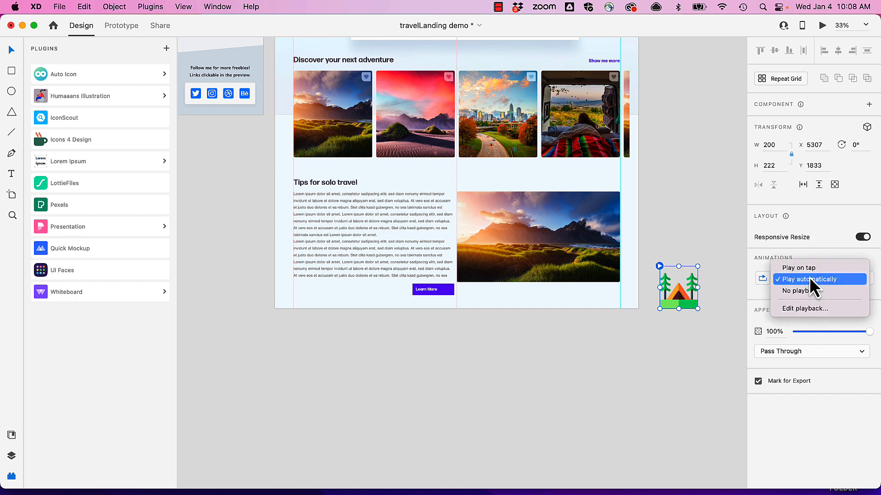
{"action": "left_click", "coordinate": [599, 362]}
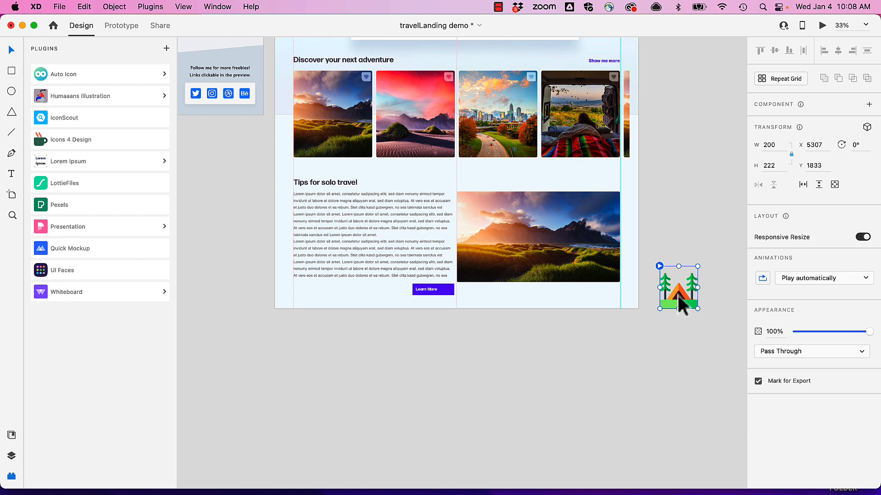
- Scale the camping animation down to about 53 by 59 and place it inside the Learn More button, after the label
{"action": "scroll", "coordinate": [512, 329], "scroll_direction": "up", "scroll_amount": 5}
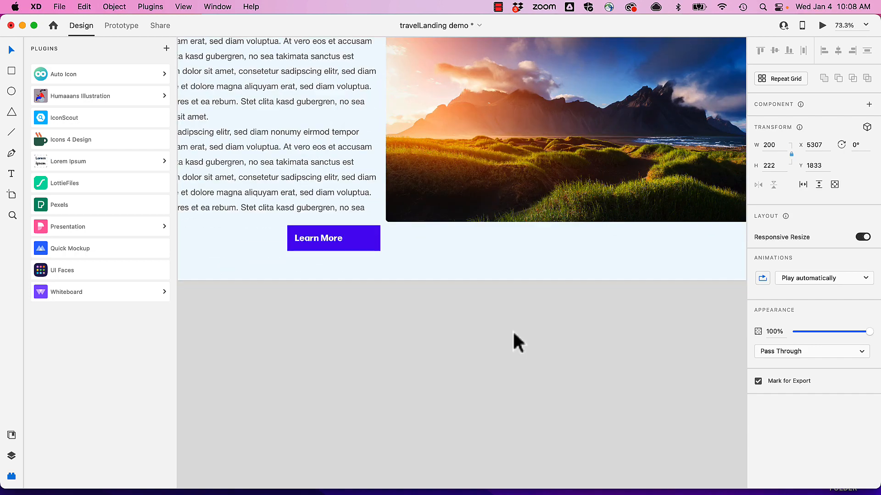
{"action": "scroll", "coordinate": [367, 361], "scroll_direction": "down", "scroll_amount": 5}
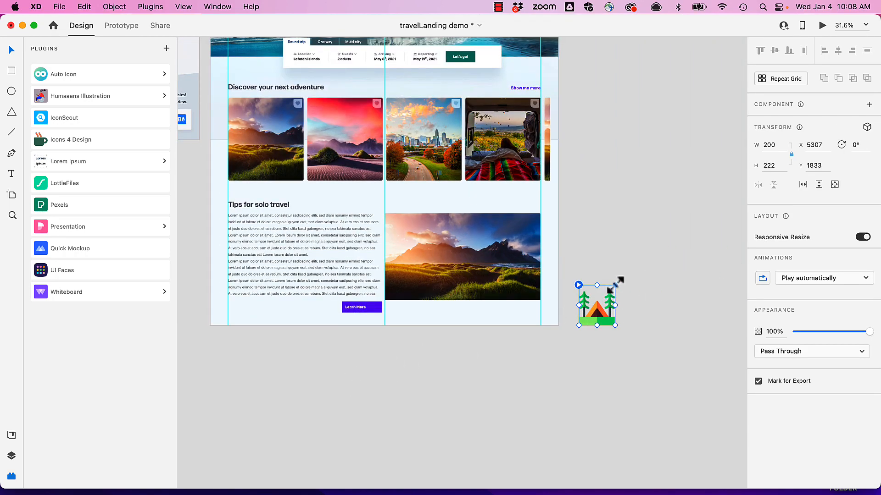
{"action": "left_click_drag", "start_coordinate": [615, 285], "coordinate": [377, 314]}
{"action": "left_click_drag", "start_coordinate": [370, 307], "coordinate": [374, 307]}
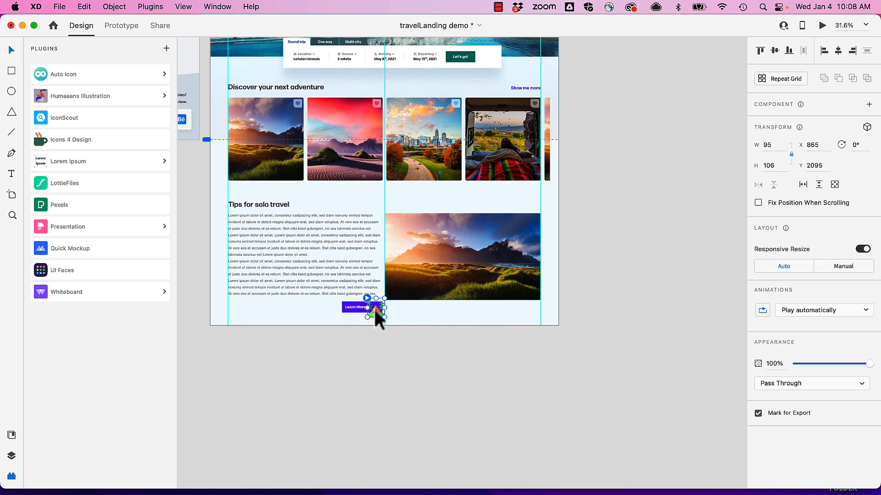
{"action": "scroll", "coordinate": [373, 307], "scroll_direction": "up", "scroll_amount": 8}
{"action": "scroll", "coordinate": [400, 313], "scroll_direction": "up", "scroll_amount": 4}
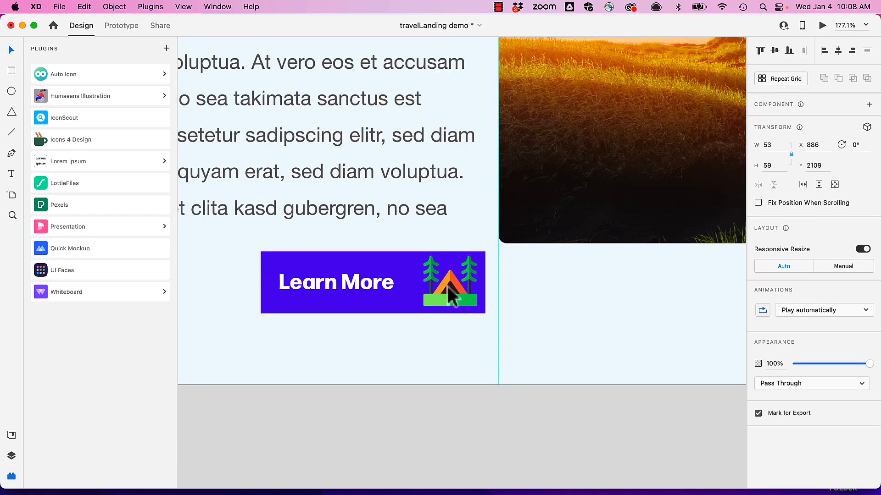
- Set the playback of the camping animation on the Learn More button to No playback
{"action": "left_click", "coordinate": [373, 311]}
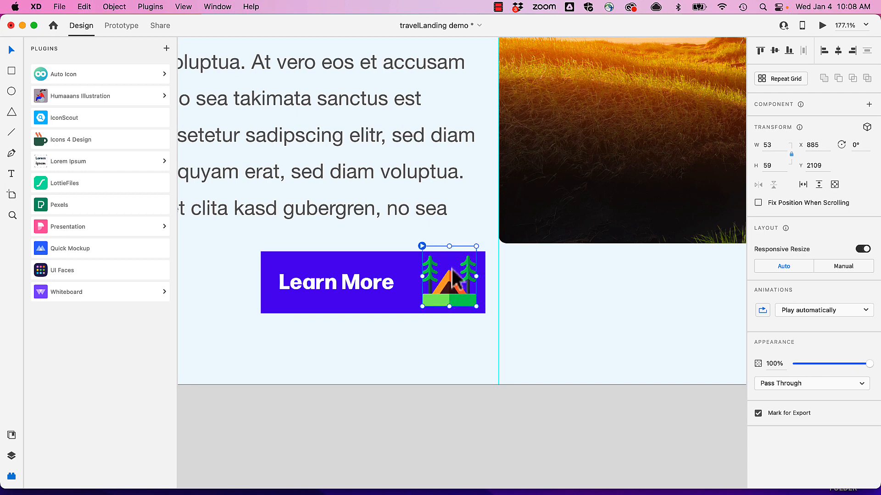
{"action": "left_click", "coordinate": [824, 310]}
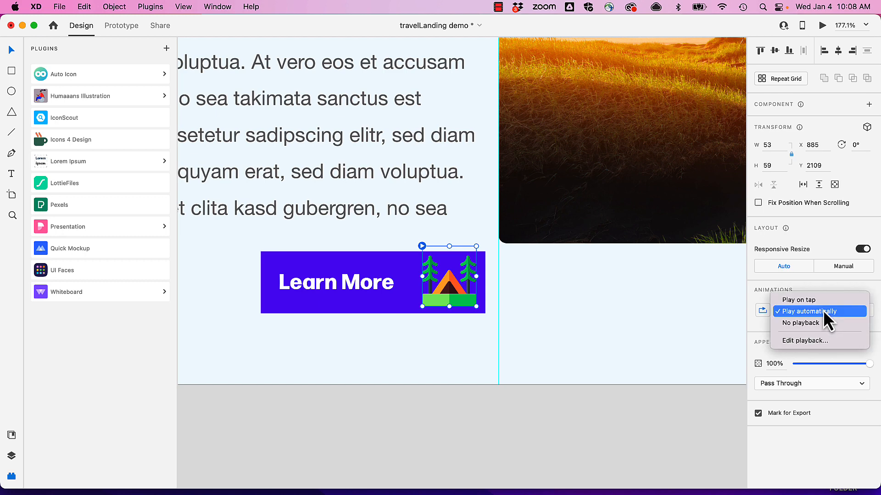
{"action": "left_click", "coordinate": [805, 323]}
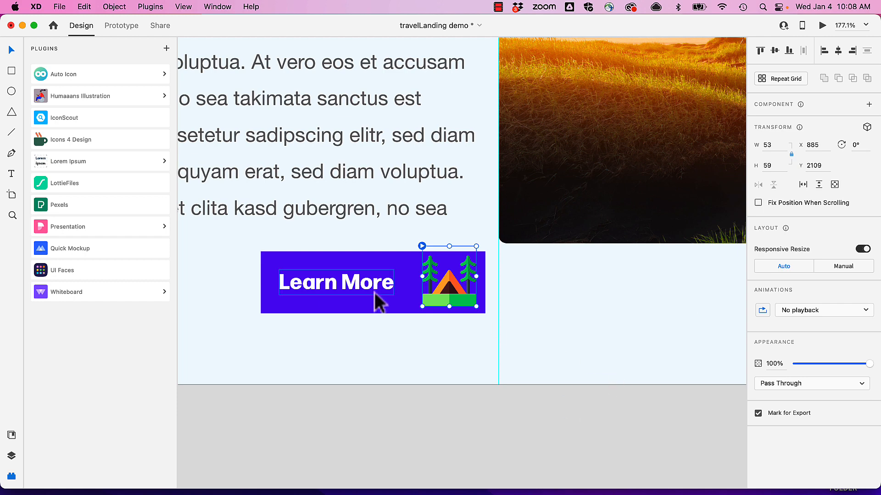
- Group the Learn More button's background, label and camping animation, and turn the group into a component
{"action": "left_click", "coordinate": [252, 257]}
{"action": "left_click_drag", "start_coordinate": [252, 255], "coordinate": [486, 322]}
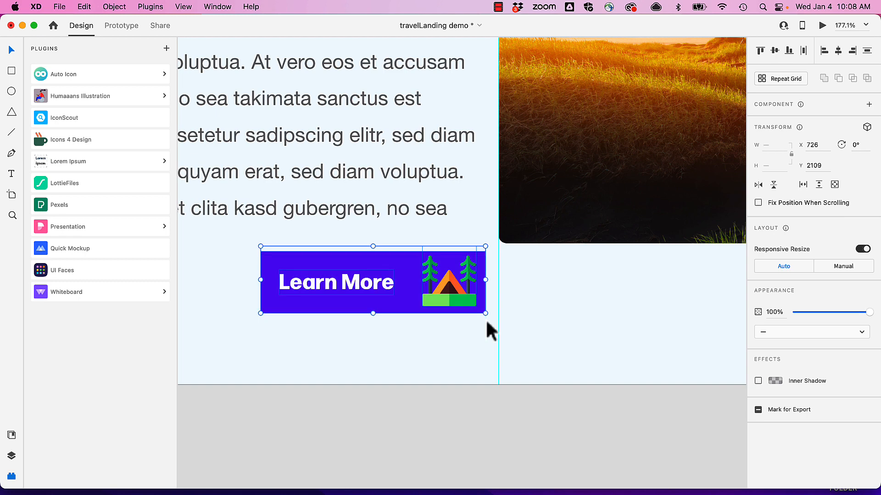
{"action": "key", "text": "super+g"}
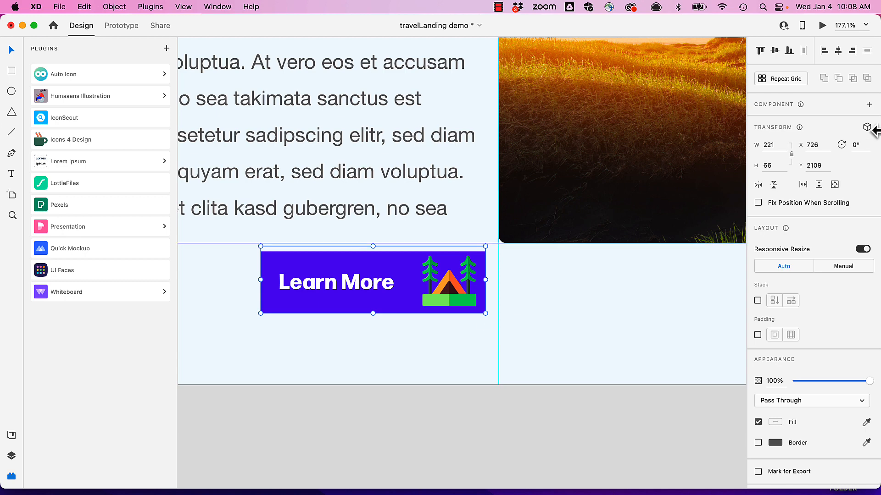
{"action": "left_click", "coordinate": [868, 106]}
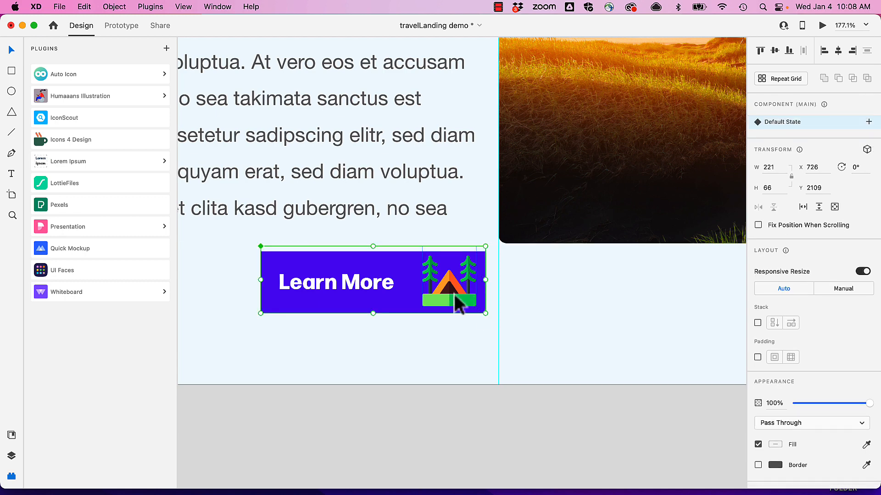
{"action": "left_click", "coordinate": [438, 358]}
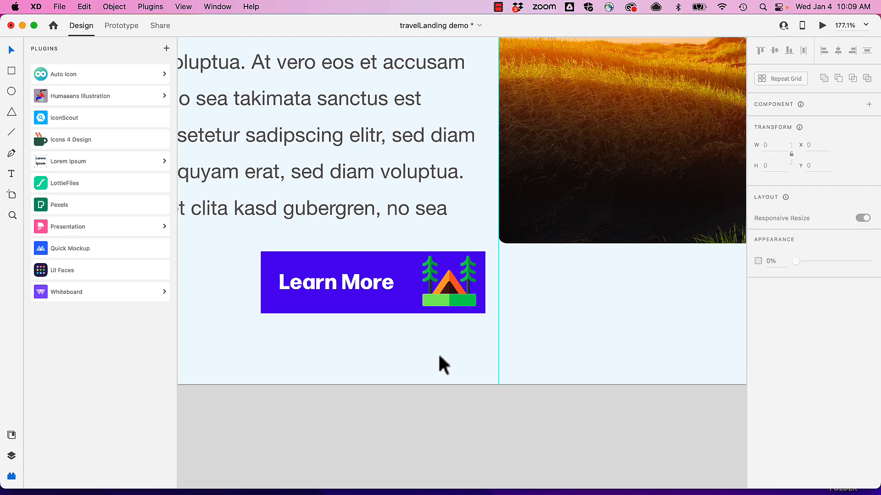
- Check the playback setting of the camping animation inside the Learn More component's default state
{"action": "double_click", "coordinate": [452, 287]}
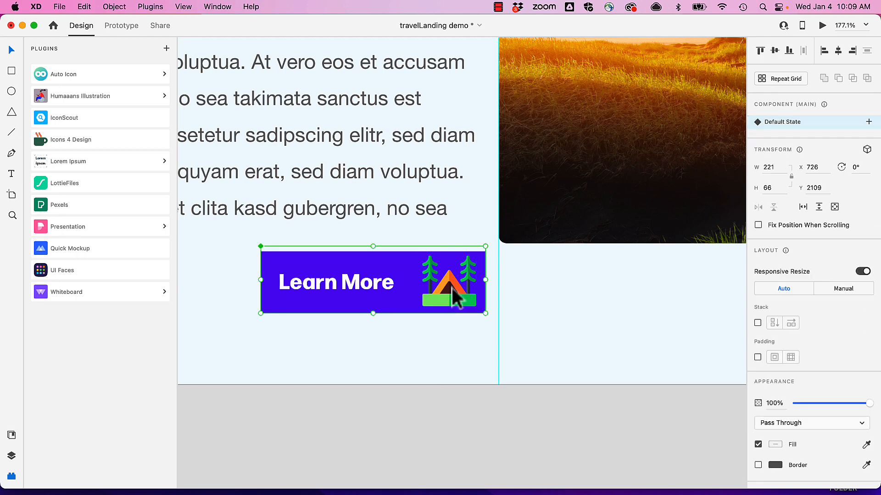
{"action": "left_click", "coordinate": [411, 362]}
{"action": "left_click", "coordinate": [393, 298]}
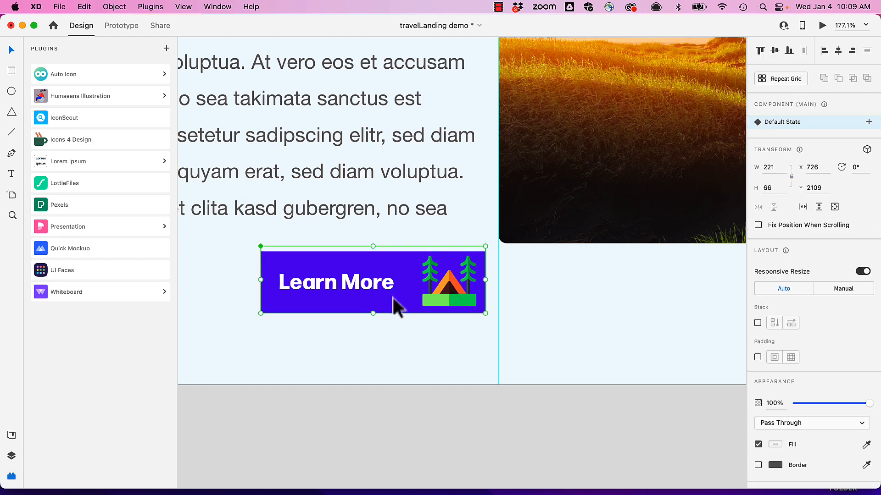
{"action": "double_click", "coordinate": [467, 297]}
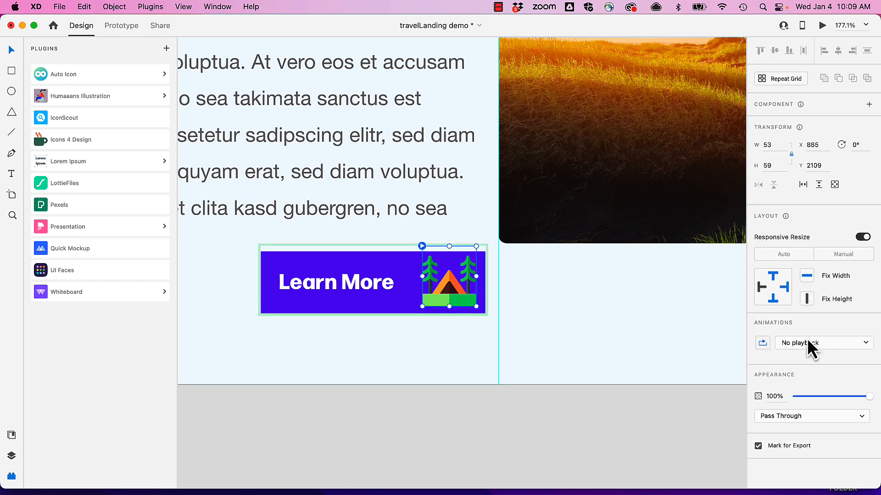
{"action": "left_click", "coordinate": [464, 335]}
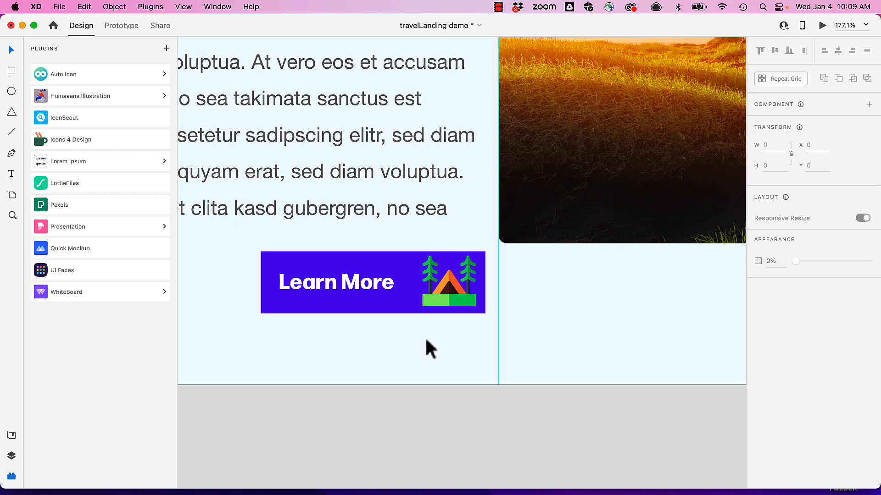
- Add a hover state to the Learn More button component, keeping the name Hover State
{"action": "left_click", "coordinate": [396, 283]}
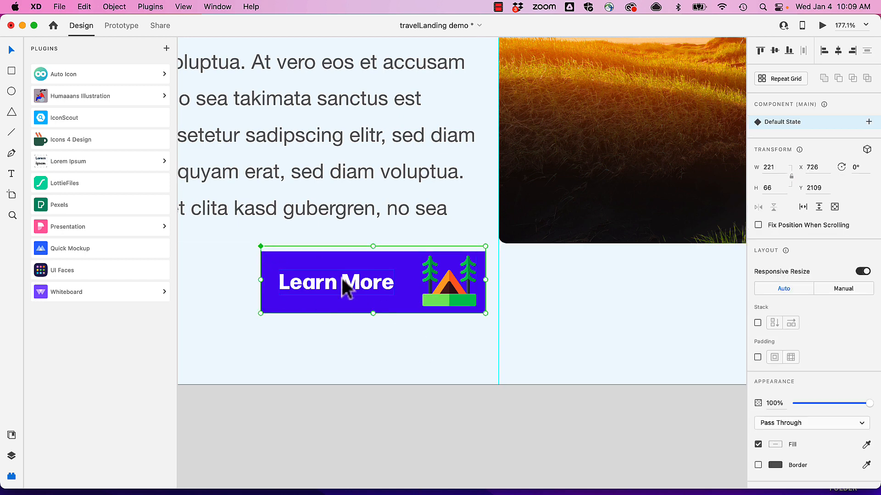
{"action": "left_click", "coordinate": [869, 122]}
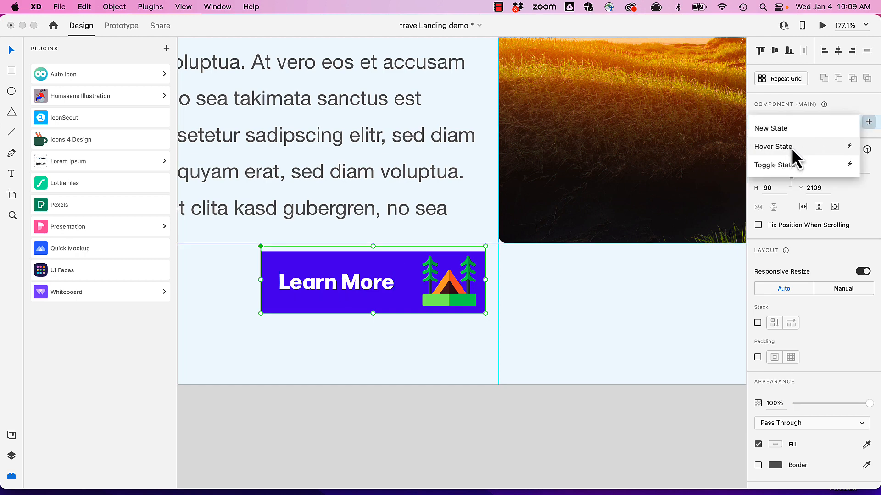
{"action": "left_click", "coordinate": [778, 148]}
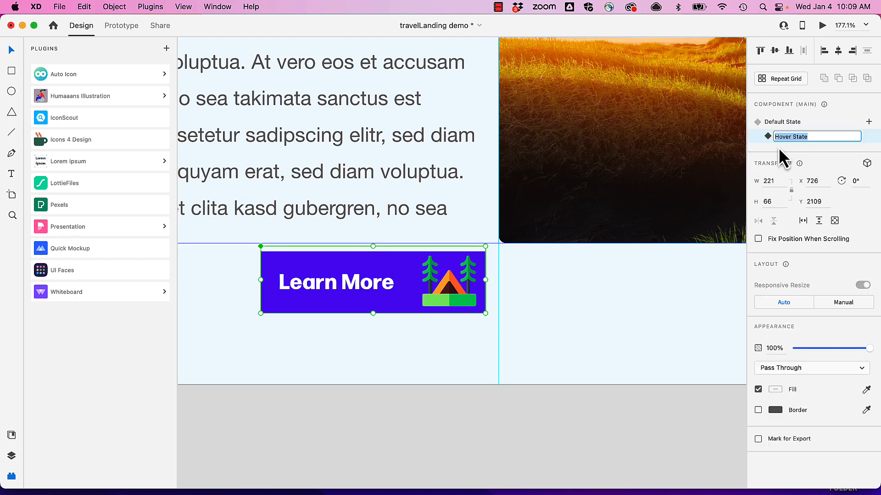
{"action": "left_click", "coordinate": [640, 290]}
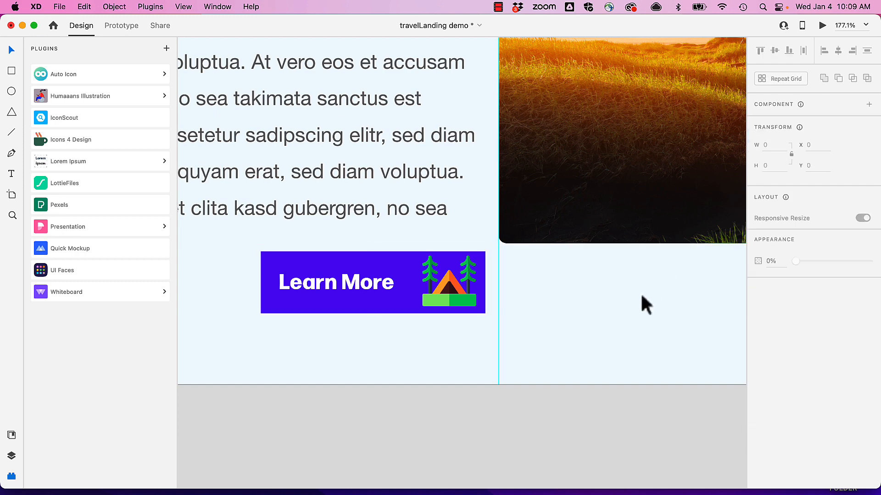
- Change the playback option of the camping animation in the Learn More button's hover state, and return the component to its default state
{"action": "left_click", "coordinate": [400, 308]}
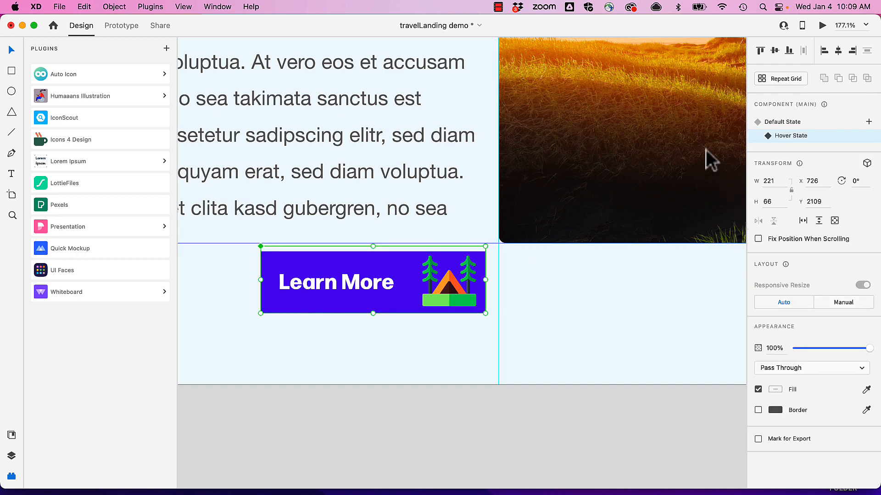
{"action": "double_click", "coordinate": [456, 293]}
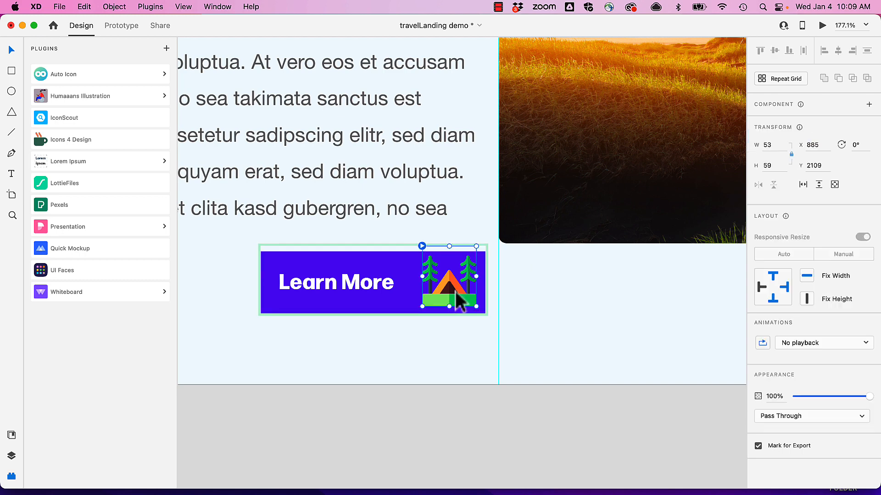
{"action": "left_click", "coordinate": [814, 342]}
{"action": "left_click", "coordinate": [813, 332]}
{"action": "key", "text": "Escape"}
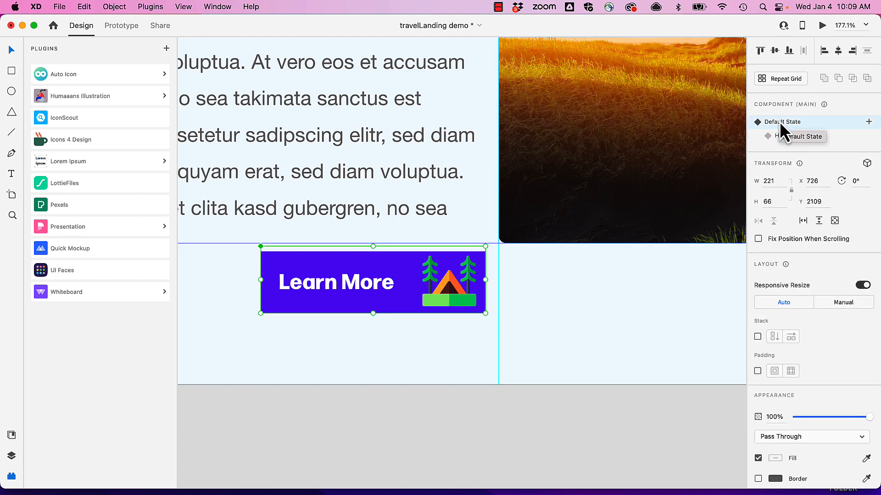
- Preview the landing page down to the Learn More button under Tips for solo travel, and close the preview
{"action": "left_click", "coordinate": [821, 26]}
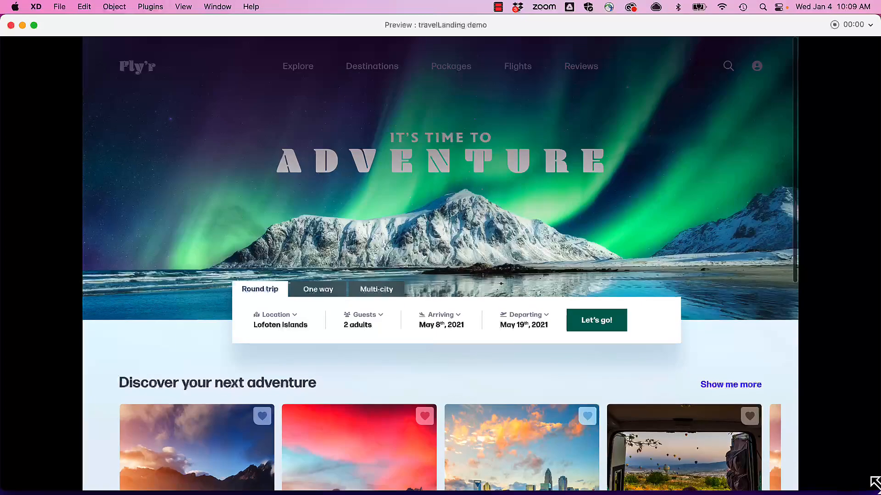
{"action": "scroll", "coordinate": [710, 440], "scroll_direction": "down", "scroll_amount": 10}
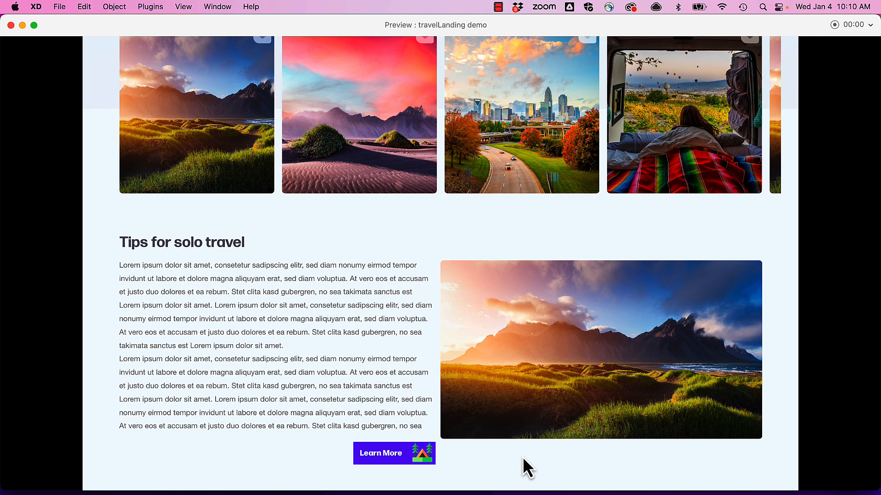
{"action": "key", "text": "super+w"}
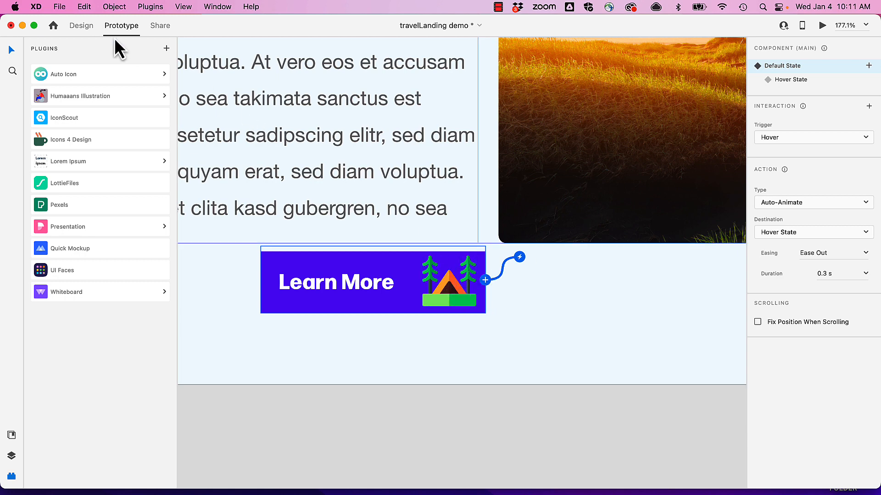
- Return to Design mode and show the layers of the Learn More component with its camping animation selected
{"action": "left_click", "coordinate": [84, 27]}
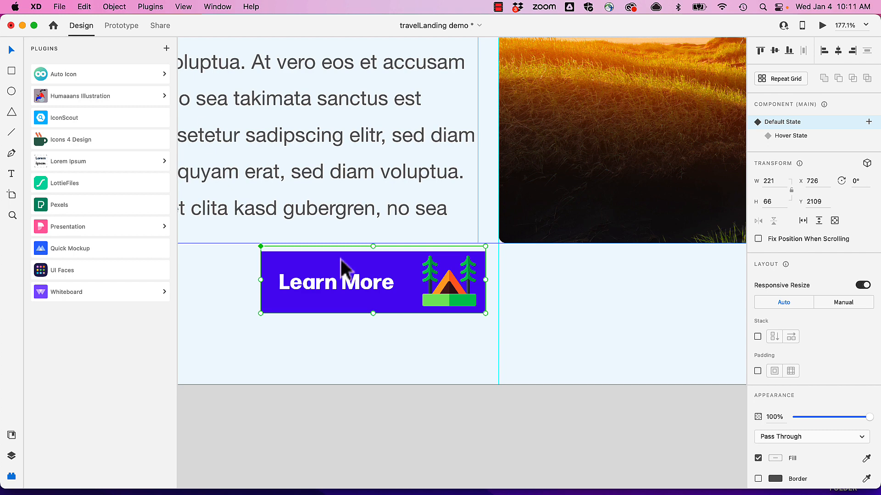
{"action": "double_click", "coordinate": [470, 296]}
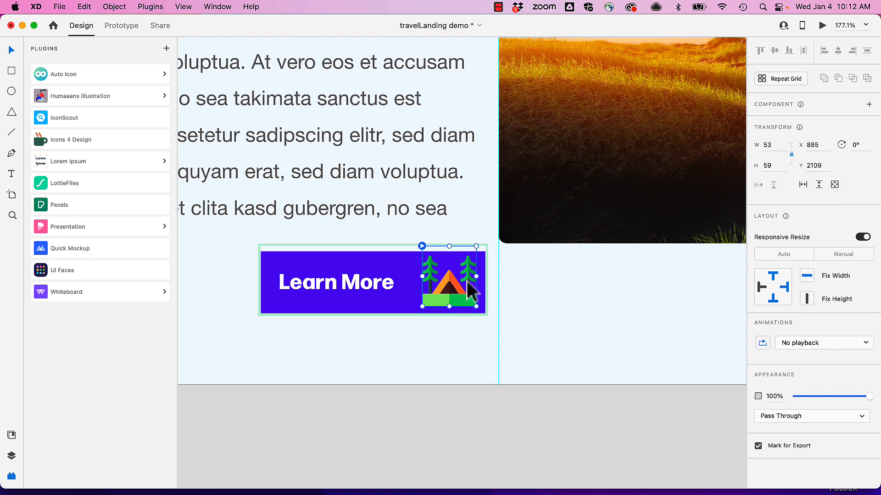
{"action": "left_click", "coordinate": [11, 457]}
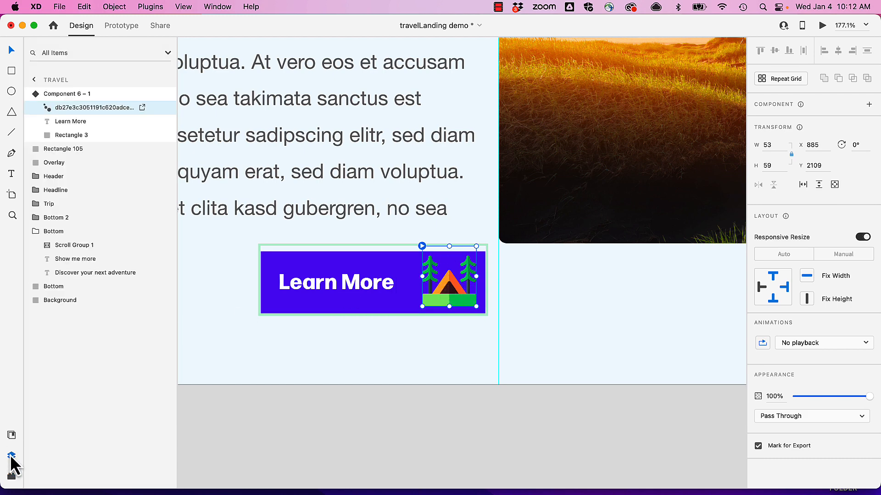